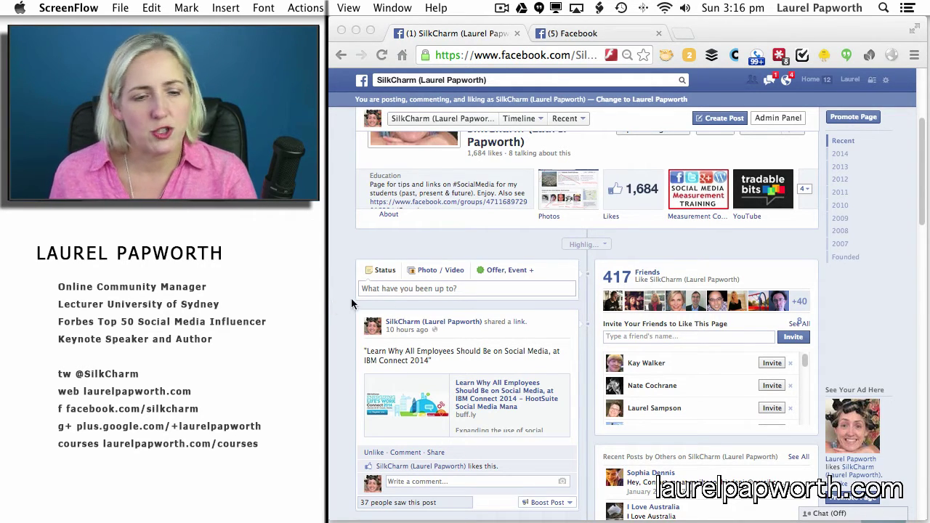
Scroll down the SilkCharm timeline to the Recent Posts by Others box listing five visitor posts
scroll(486, 274, "up", 5)
scroll(487, 280, "down", 1)
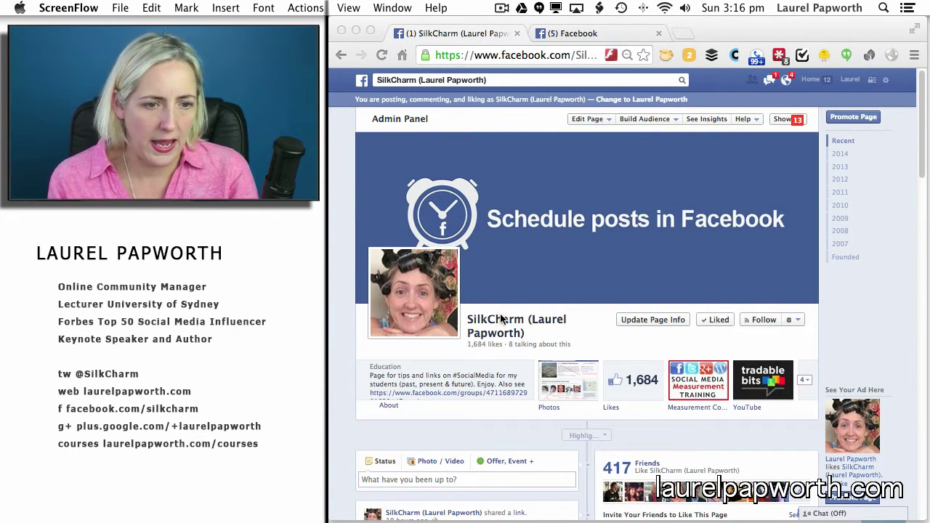
scroll(503, 319, "down", 10)
scroll(502, 321, "down", 3)
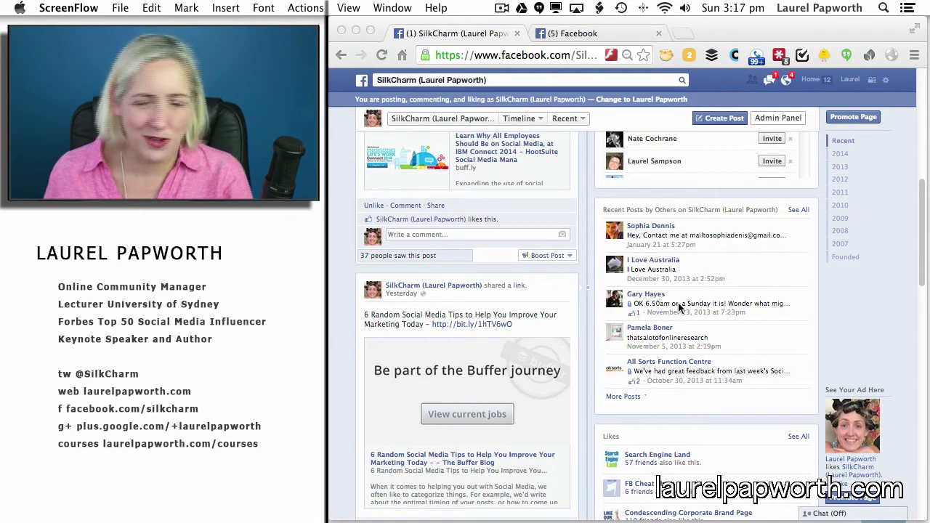
left_click(676, 201)
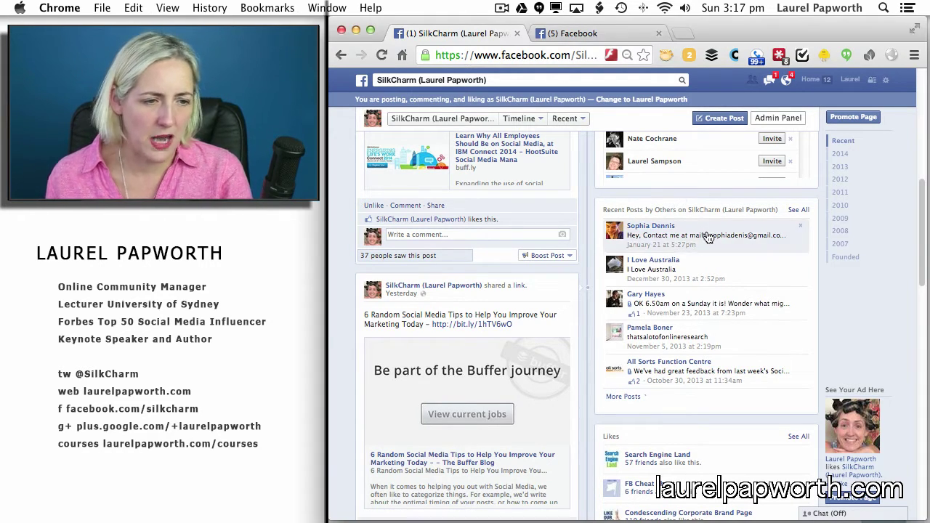
left_click(802, 227)
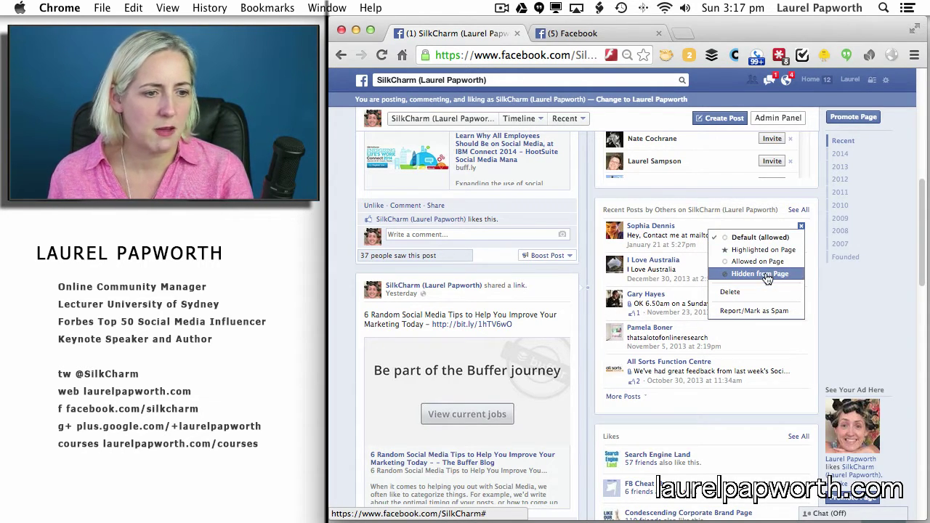
left_click(713, 190)
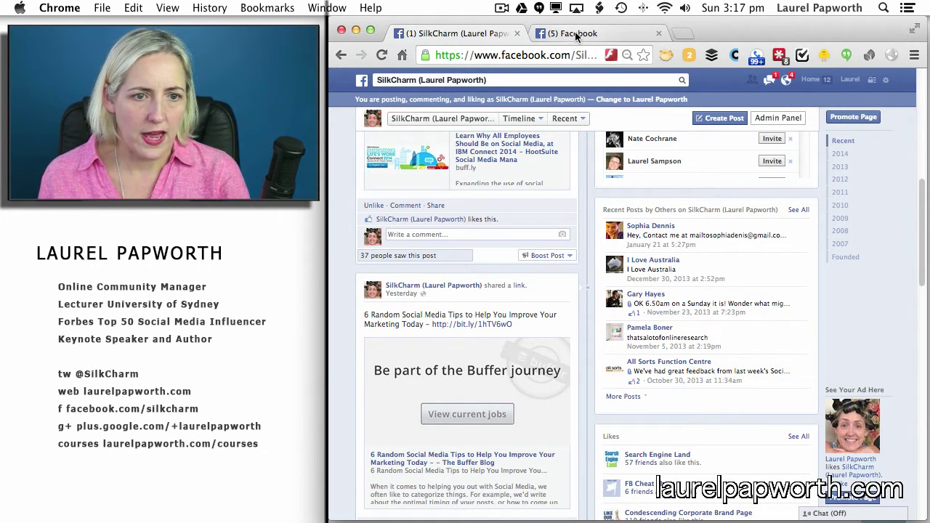
Scroll to the top of the SilkCharm Page and open Edit Page in the Admin Panel
scroll(572, 256, "down", 5)
scroll(572, 261, "up", 4)
scroll(572, 260, "up", 10)
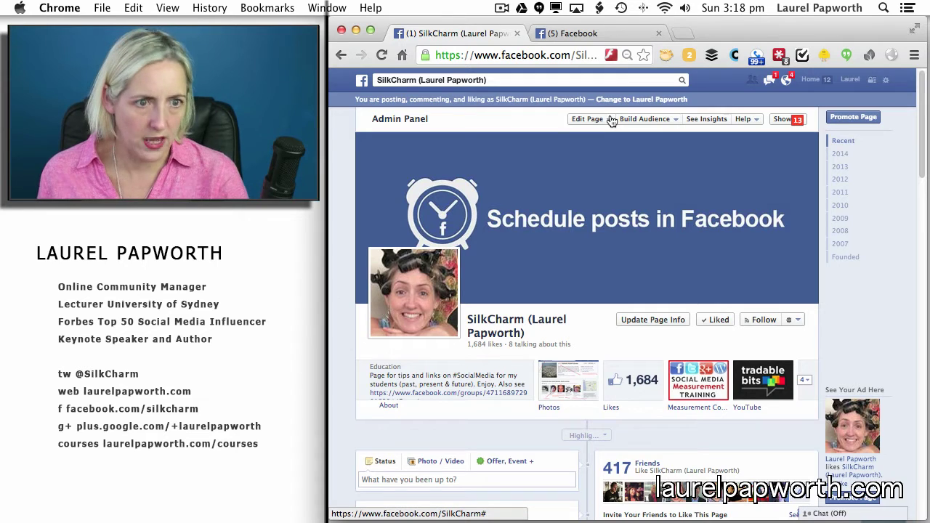
left_click(612, 121)
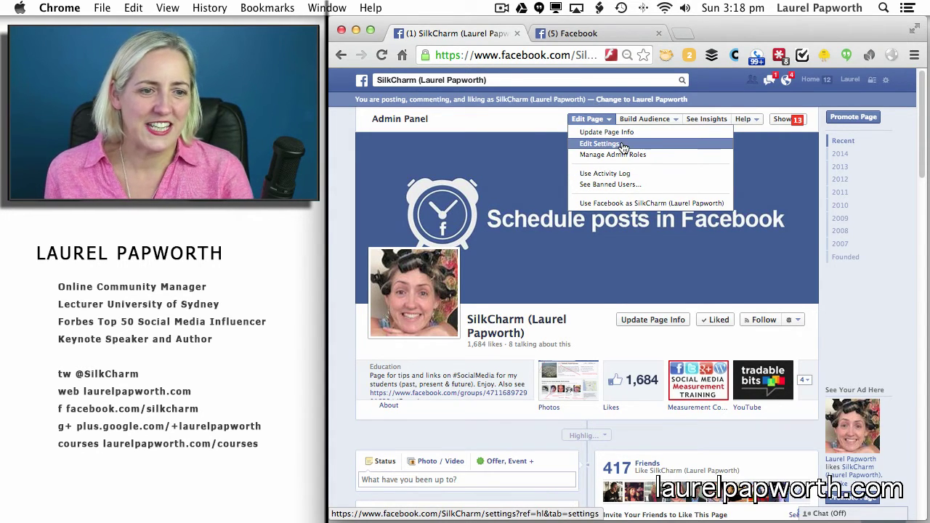
Open the Page settings and begin editing Post Visibility, glancing back at the timeline
left_click(598, 144)
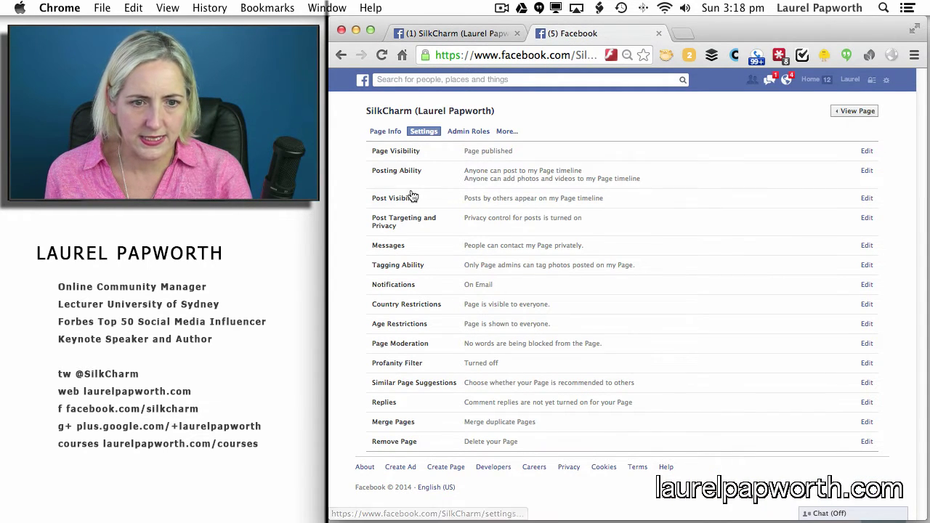
left_click(393, 204)
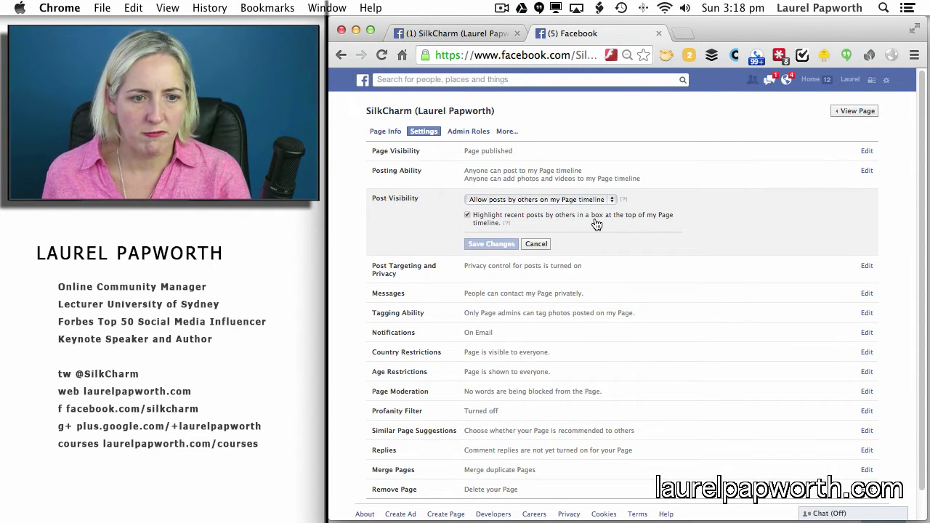
left_click(454, 33)
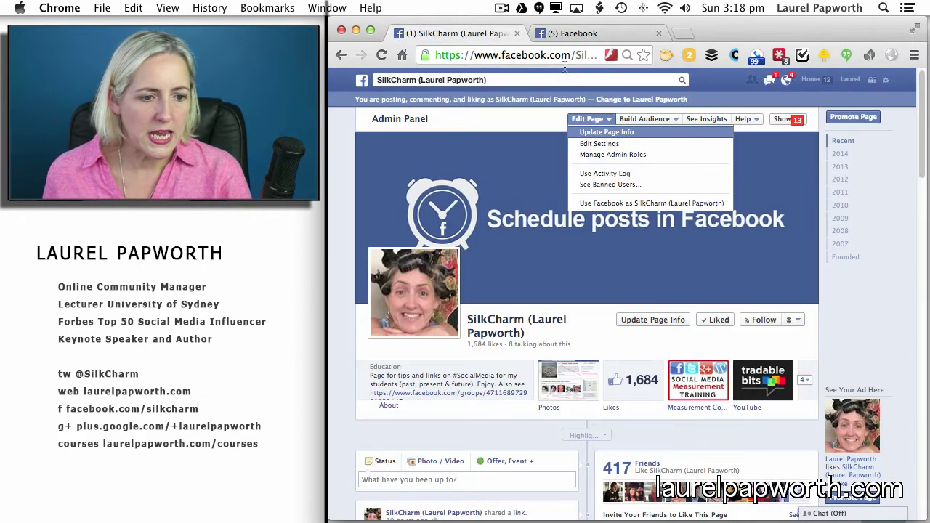
scroll(566, 369, "down", 10)
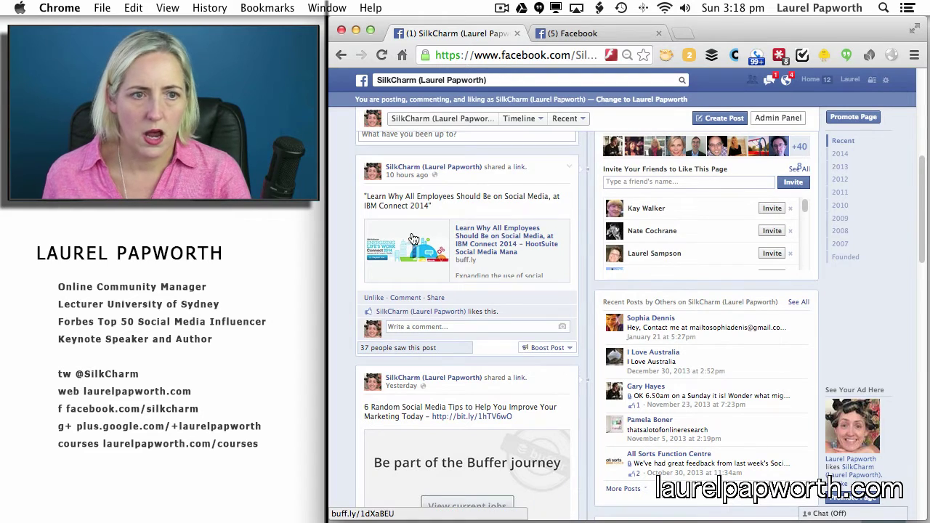
Set Post Visibility to 'Hide posts by others on my Page timeline', save, and verify it
left_click(573, 33)
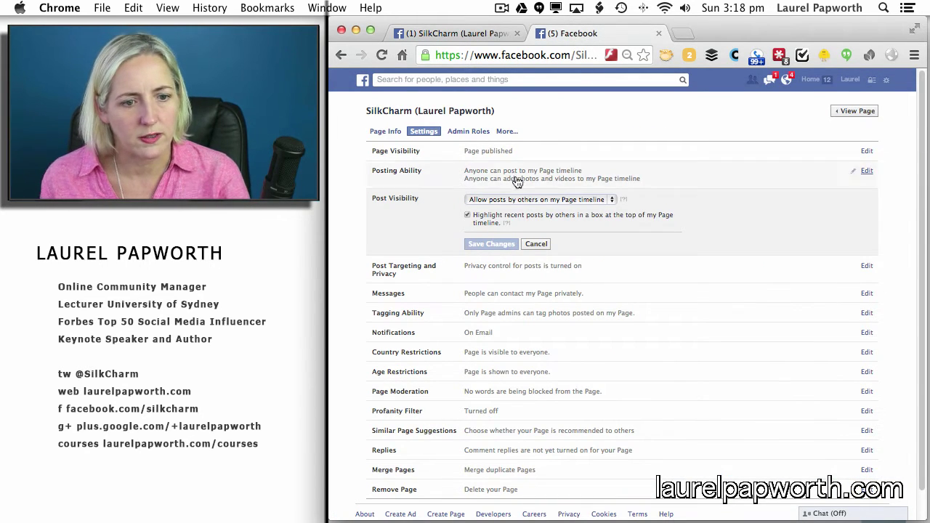
left_click(497, 200)
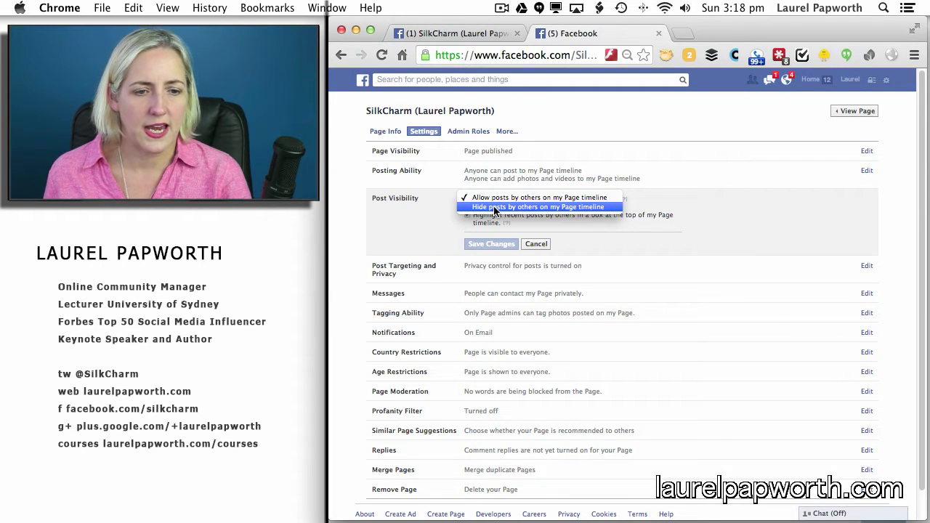
left_click(494, 207)
left_click(503, 247)
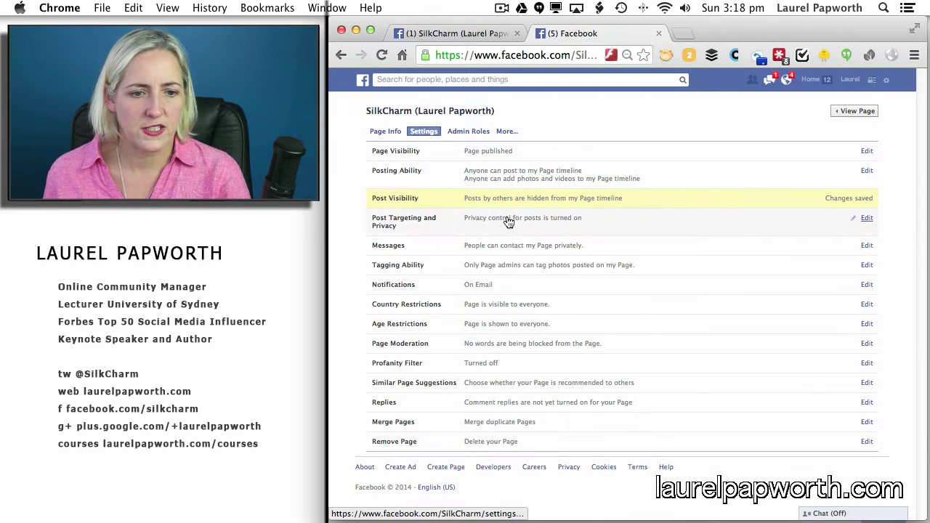
left_click(491, 206)
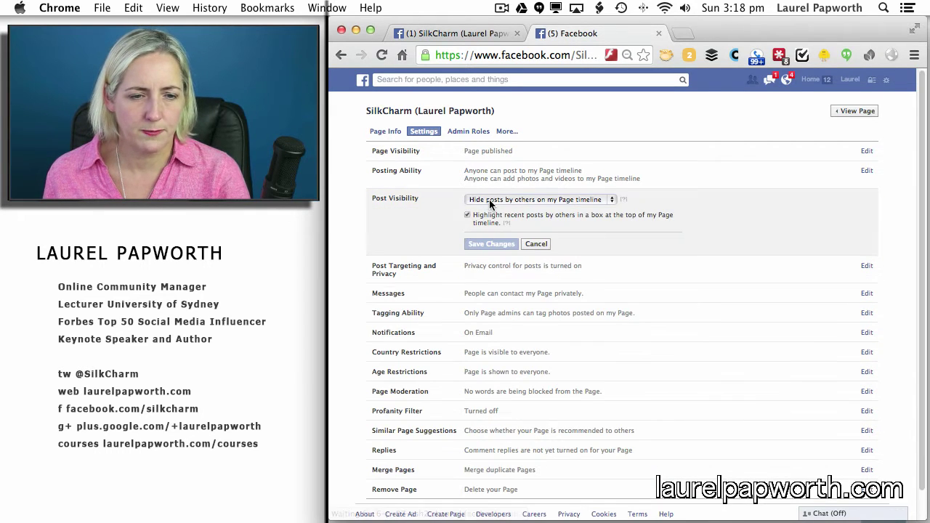
left_click(453, 32)
left_click(507, 55)
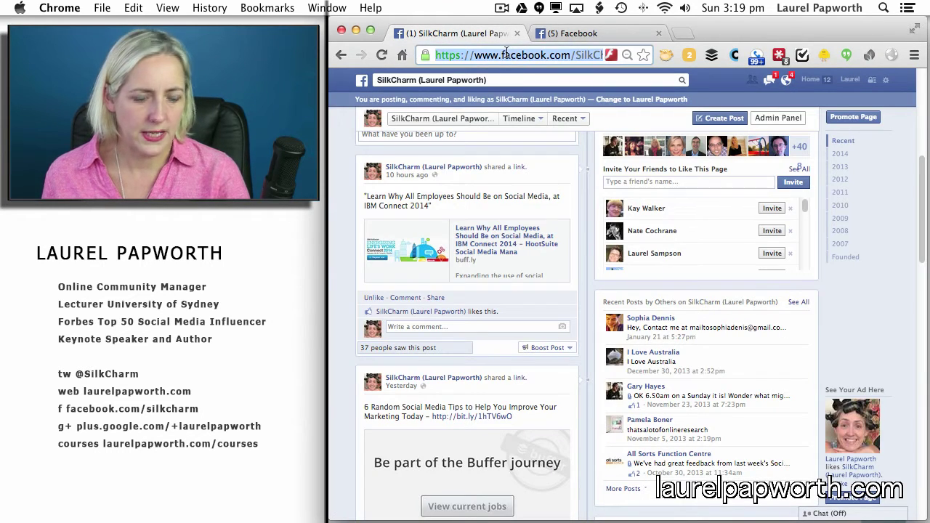
Reload the timeline to confirm Recent Posts by Others is gone, then return to the settings
key("Return")
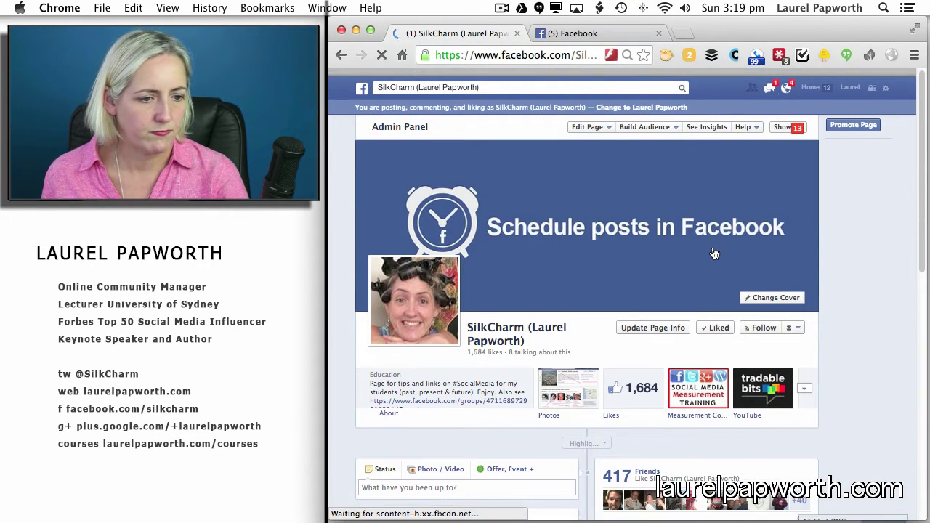
scroll(715, 254, "down", 5)
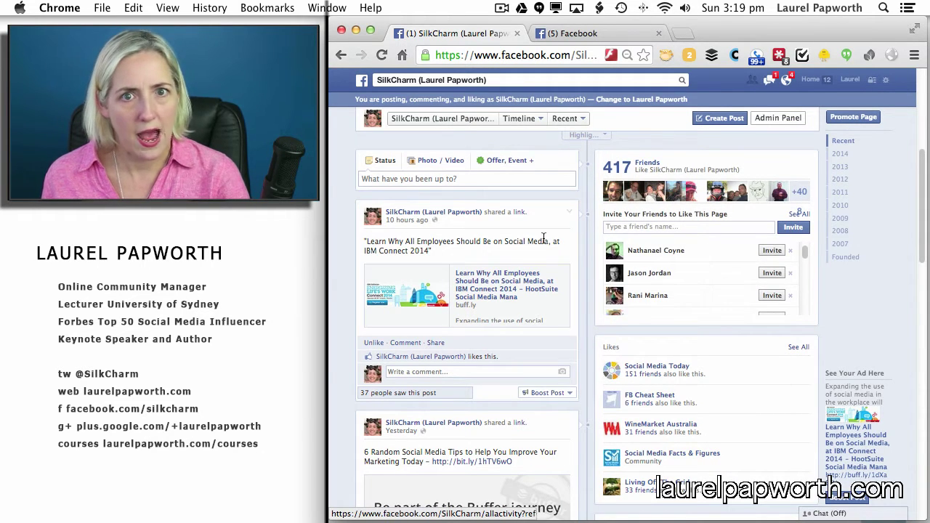
left_click(582, 34)
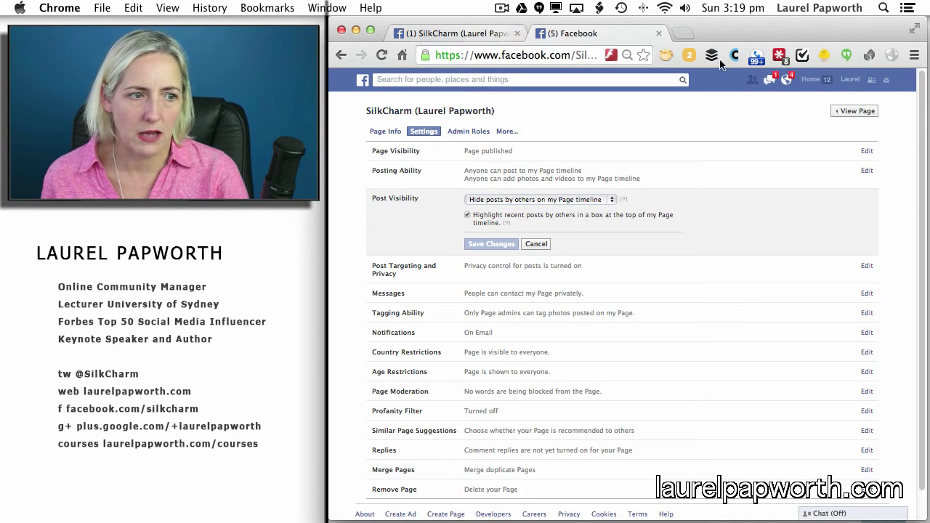
Go to the Page's Activity Log and scroll to the January 21 entries
left_click(839, 118)
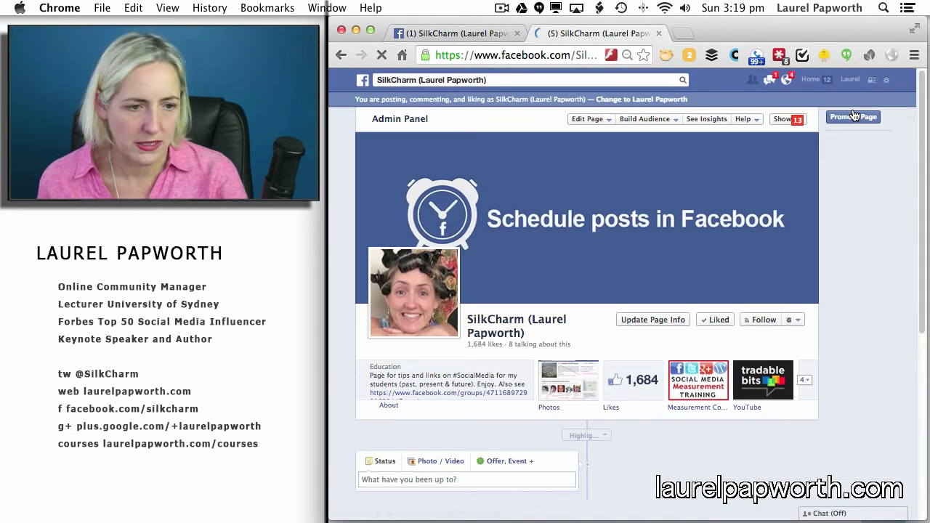
left_click(593, 119)
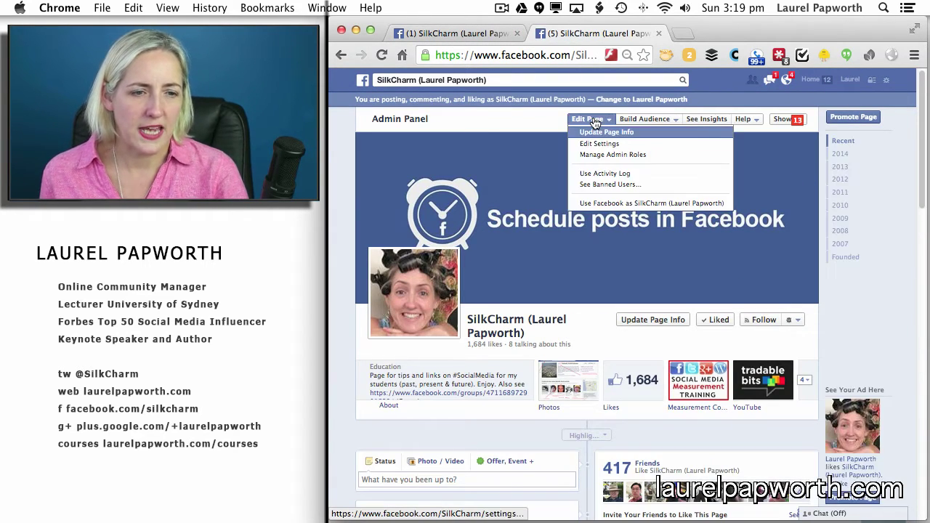
left_click(623, 176)
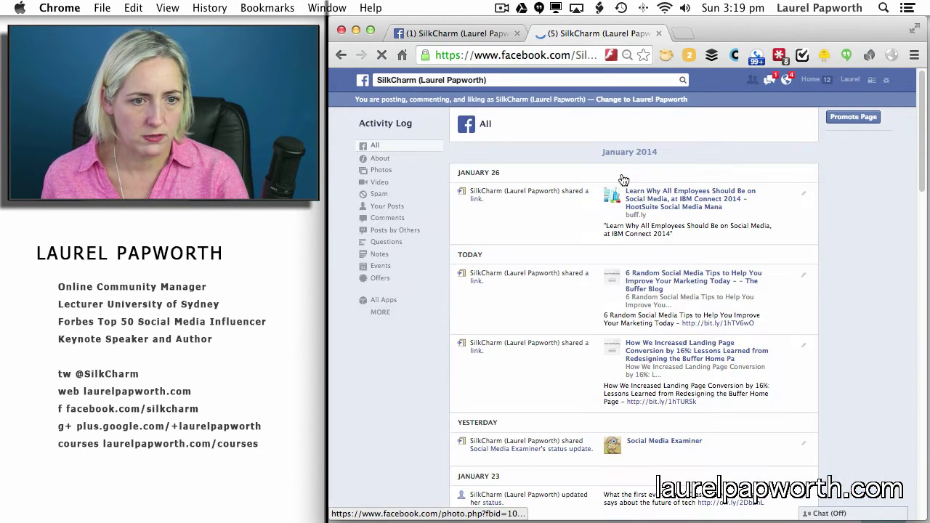
scroll(561, 249, "down", 5)
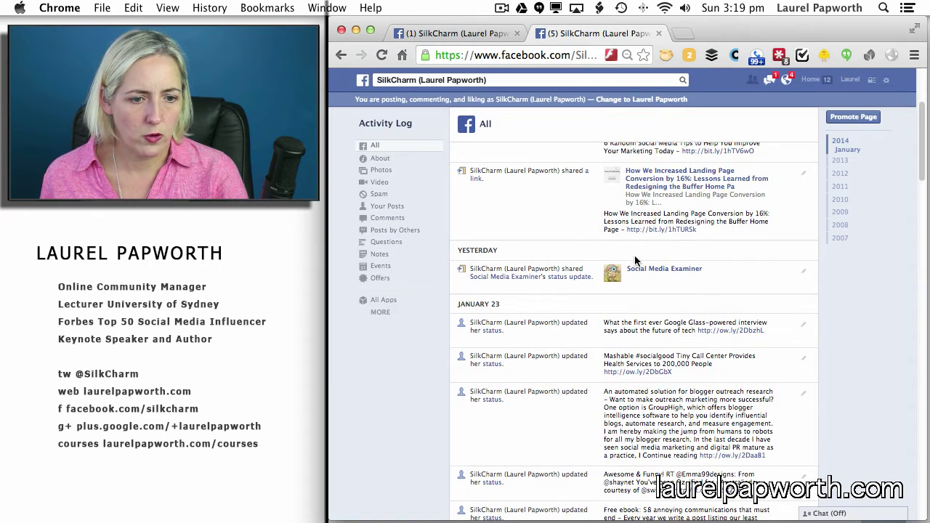
scroll(634, 261, "down", 10)
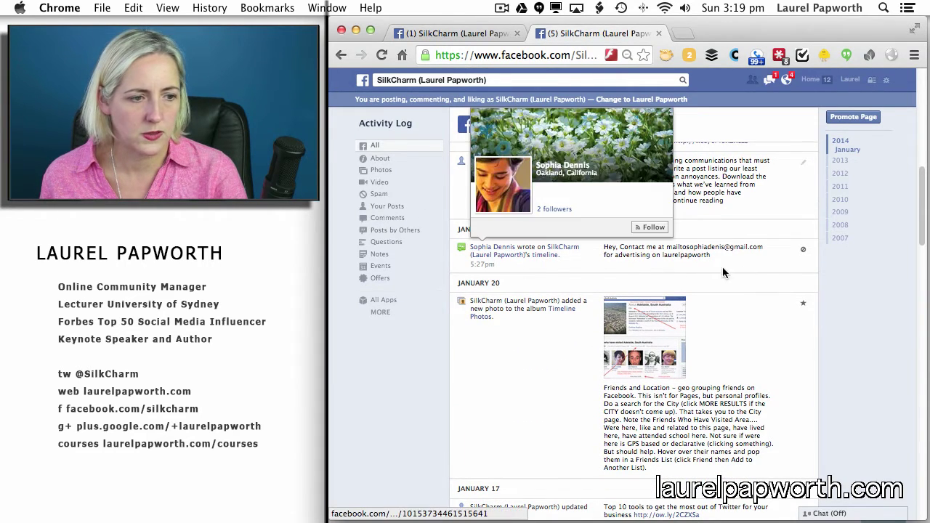
Set the visitor's January 21 advertising post to Allowed on Page and reload the timeline
left_click(804, 251)
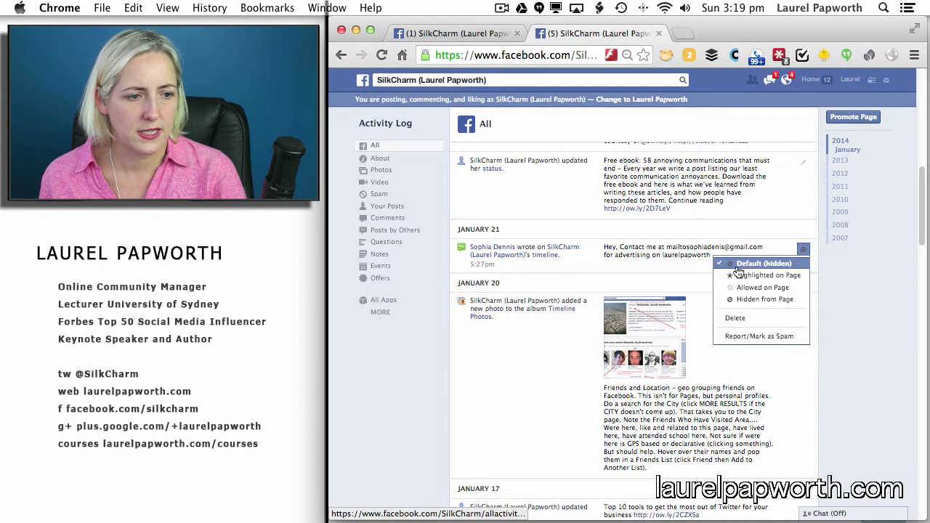
left_click(770, 291)
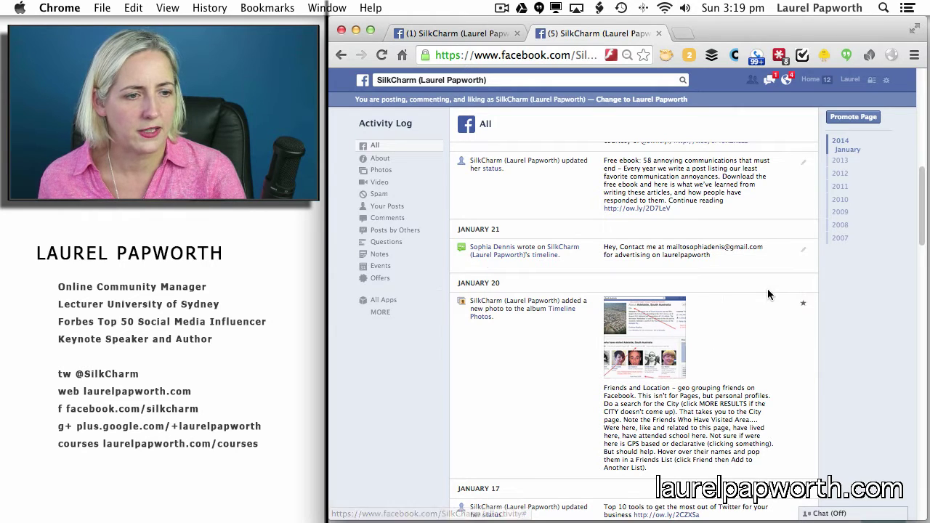
left_click(502, 33)
left_click(487, 56)
key("Return")
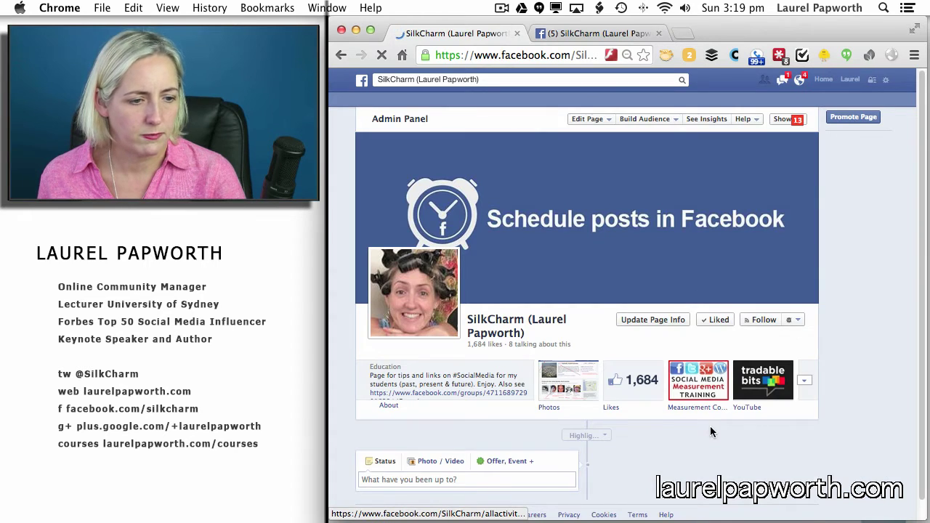
Check that Recent Posts by Others shows only the January 21 visitor post, Allowed on Page
scroll(726, 421, "down", 3)
scroll(876, 432, "down", 4)
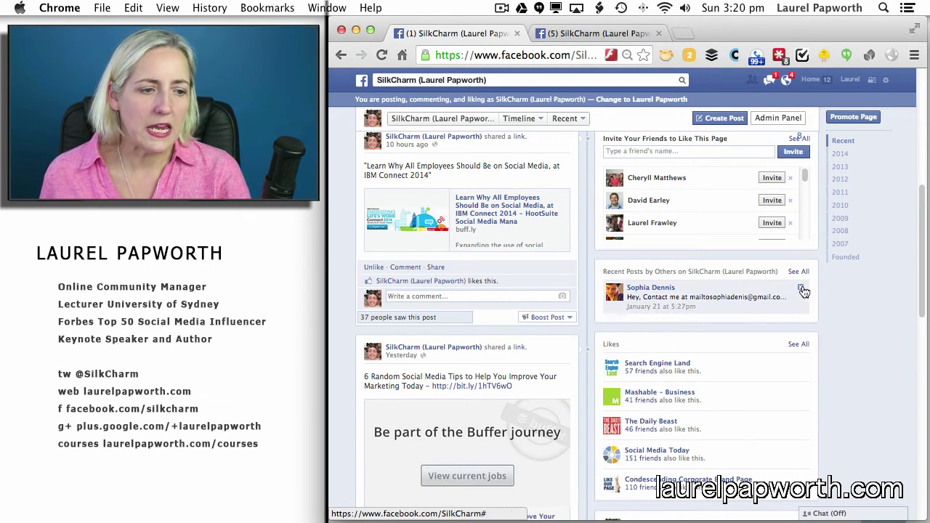
left_click(802, 290)
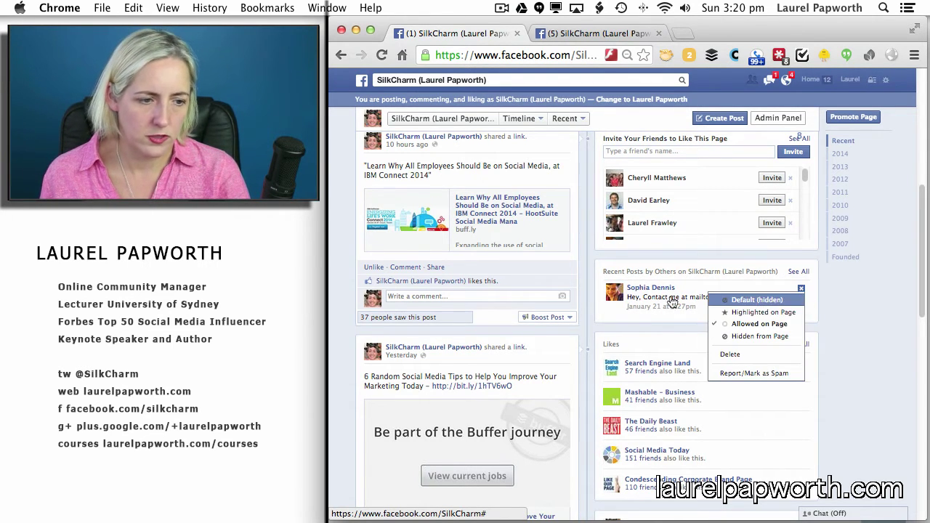